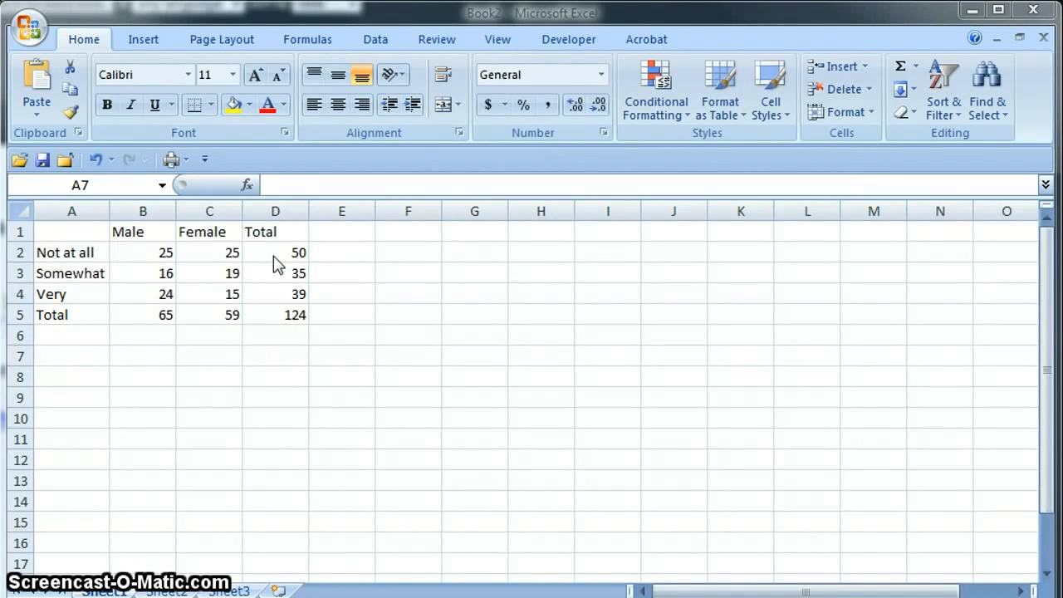
Step: Calculate the row proportions beside the Total column: =50/124 in E2, =35/124 in E3 and =39/124 in E4
{"action": "left_click", "coordinate": [339, 249]}
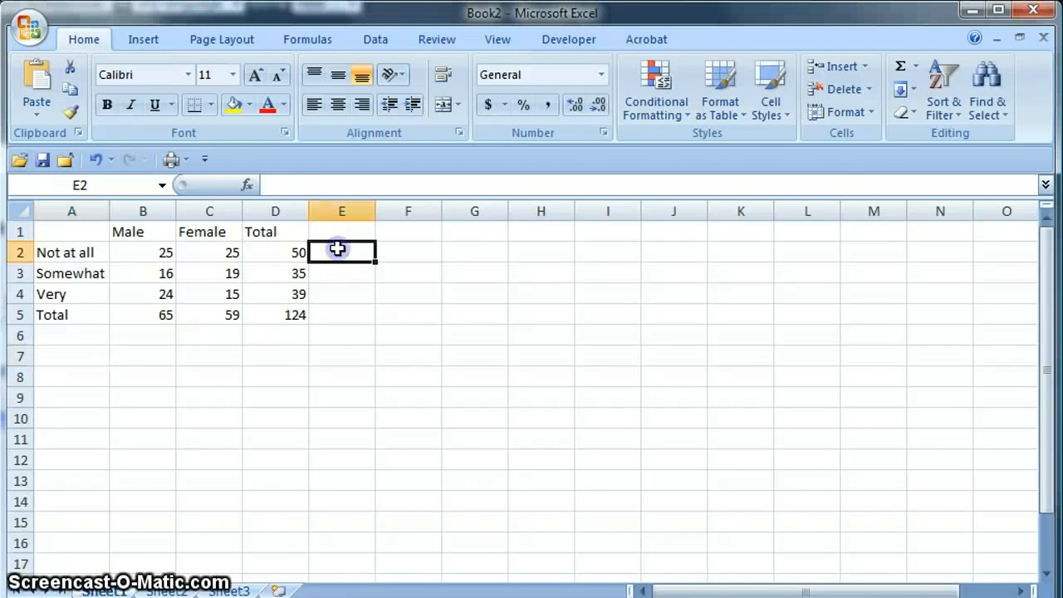
{"action": "type", "text": "=50"}
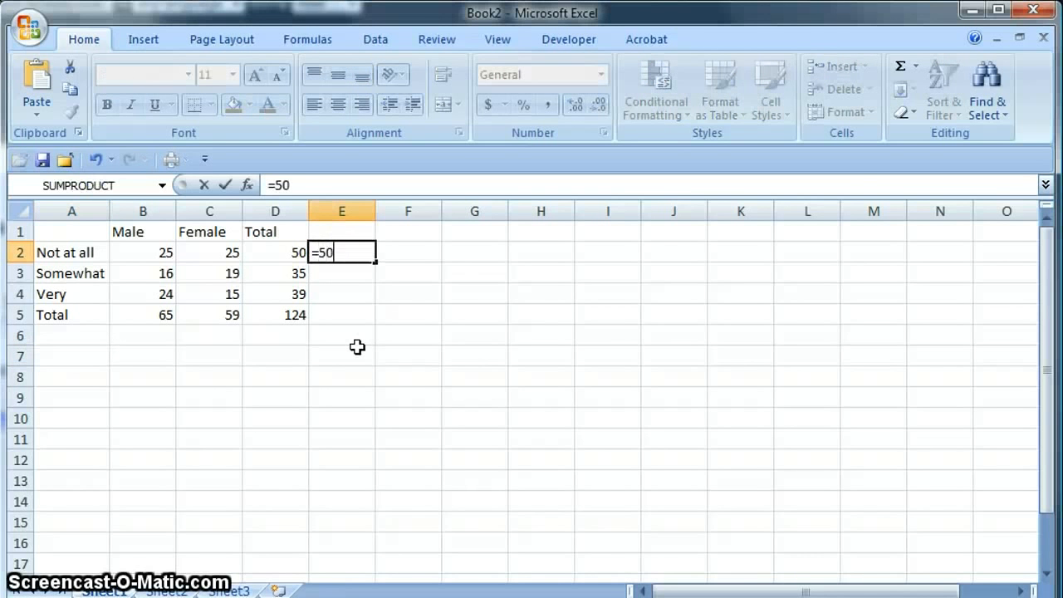
{"action": "type", "text": "/124"}
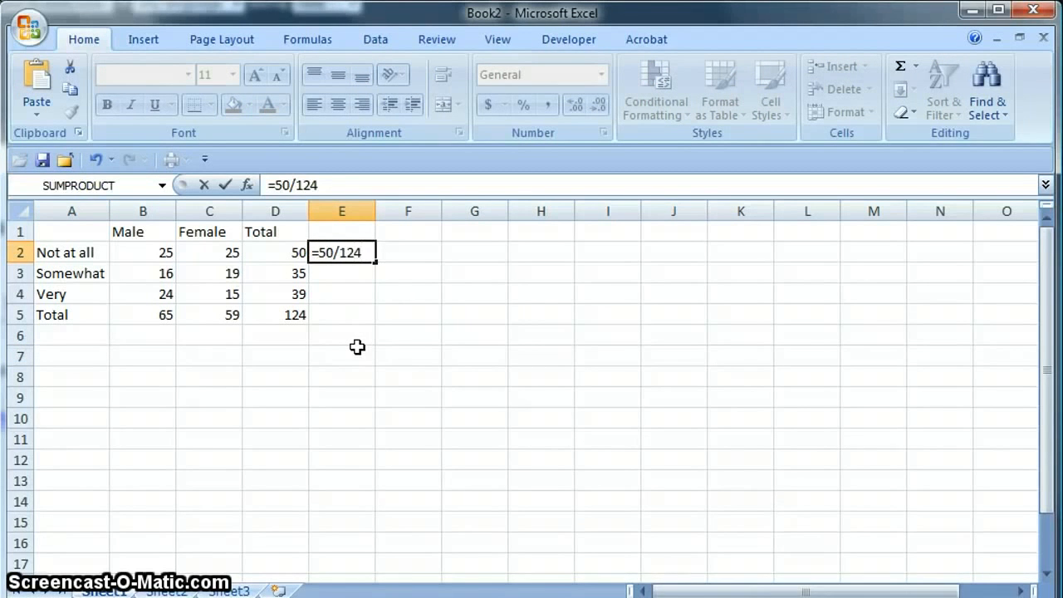
{"action": "key", "text": "Return"}
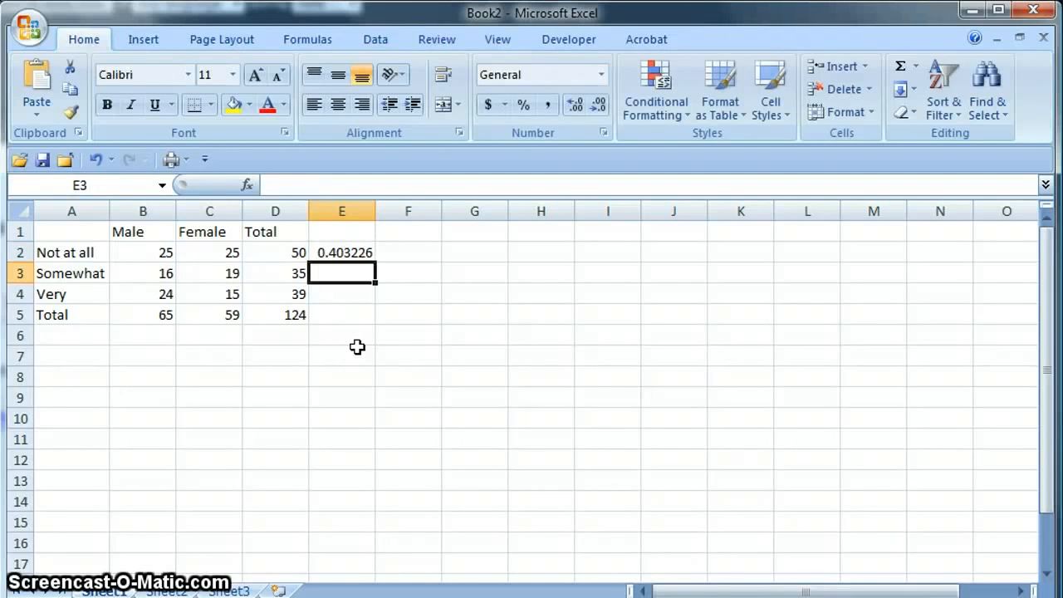
{"action": "type", "text": "=35/124"}
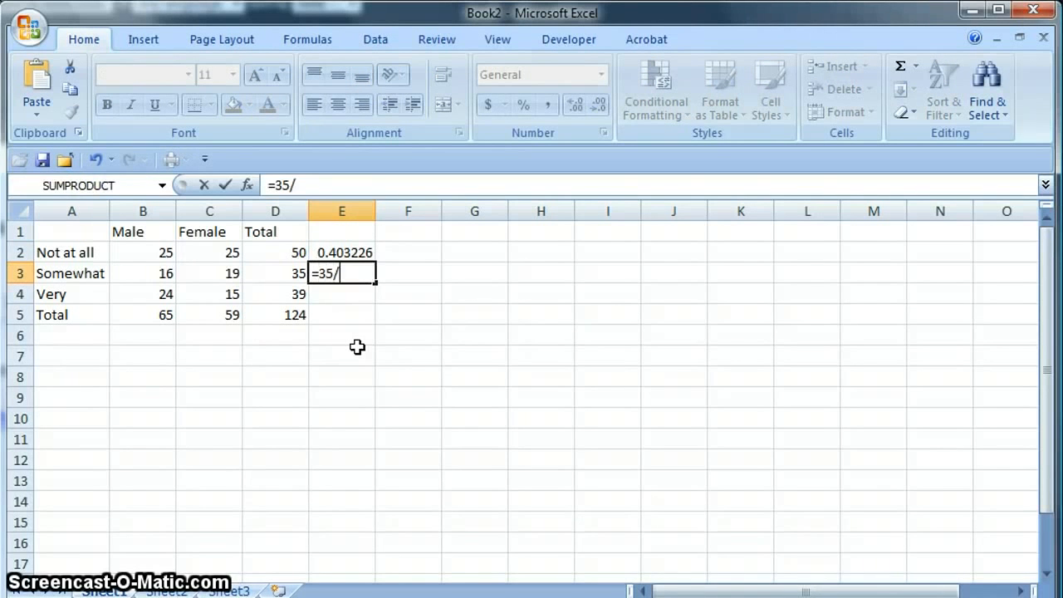
{"action": "key", "text": "Return"}
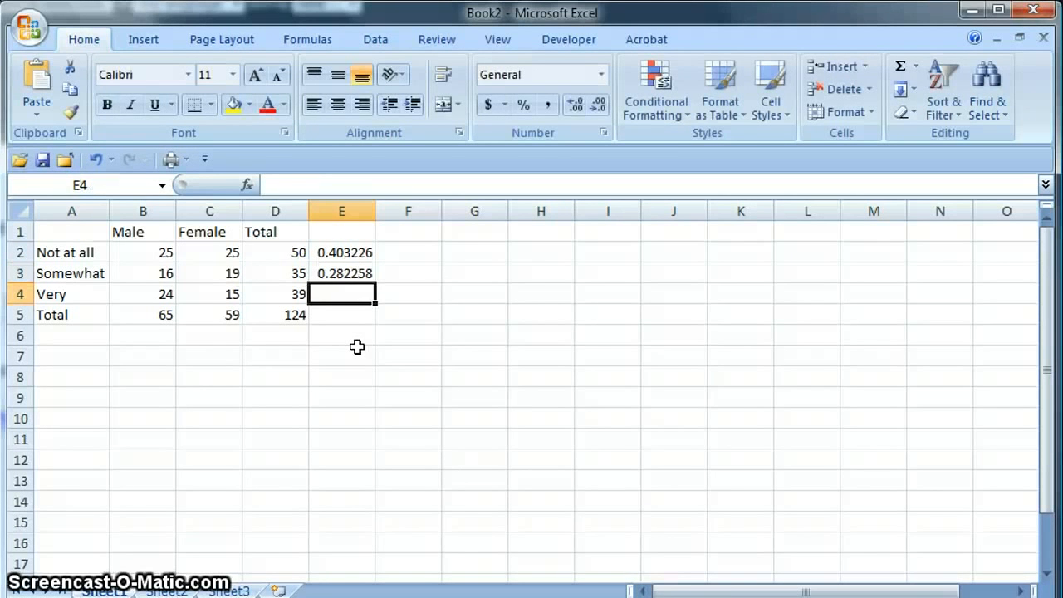
{"action": "type", "text": "=39/124"}
{"action": "key", "text": "Return"}
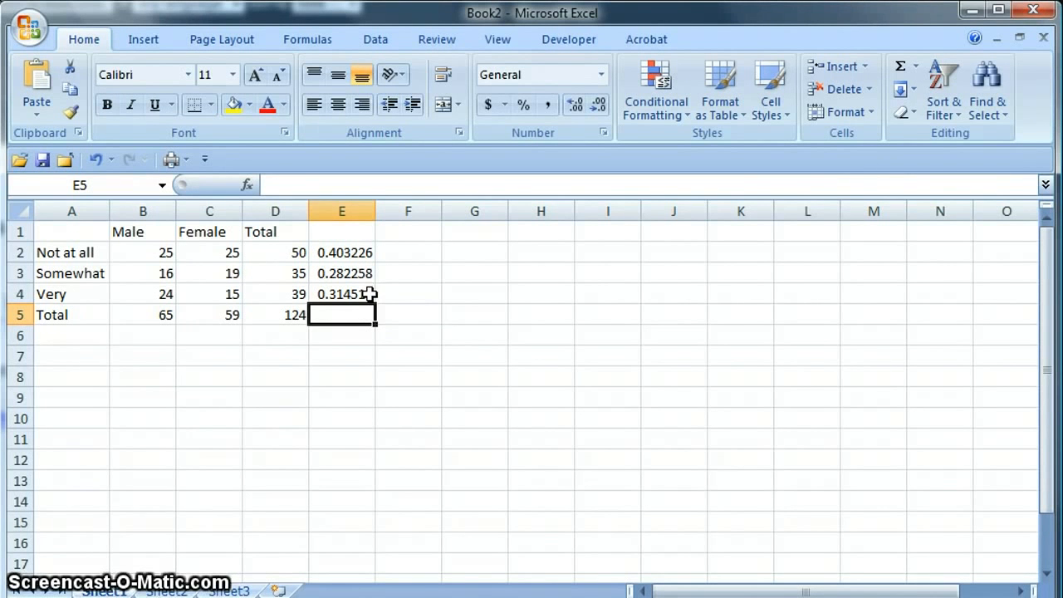
{"action": "left_click", "coordinate": [164, 363]}
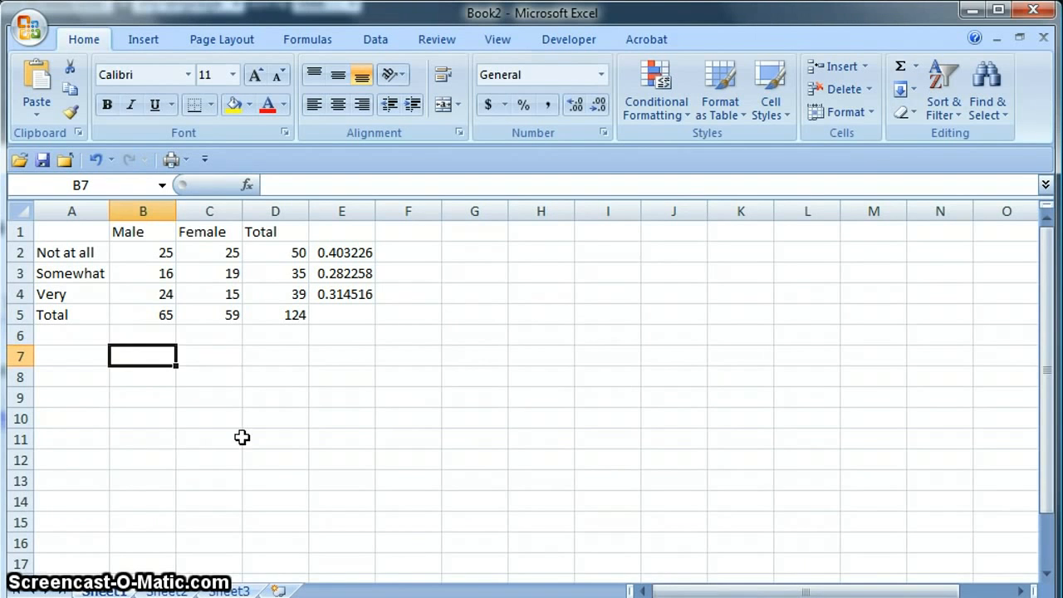
{"action": "left_click", "coordinate": [363, 250]}
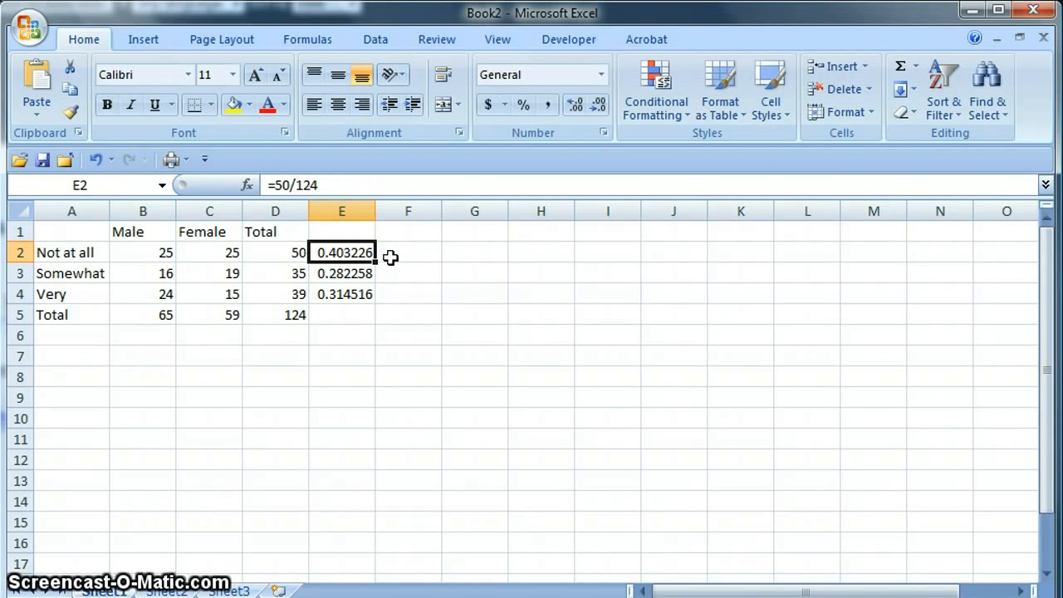
{"action": "left_click", "coordinate": [143, 361]}
{"action": "key", "text": "Up"}
{"action": "key", "text": "Up"}
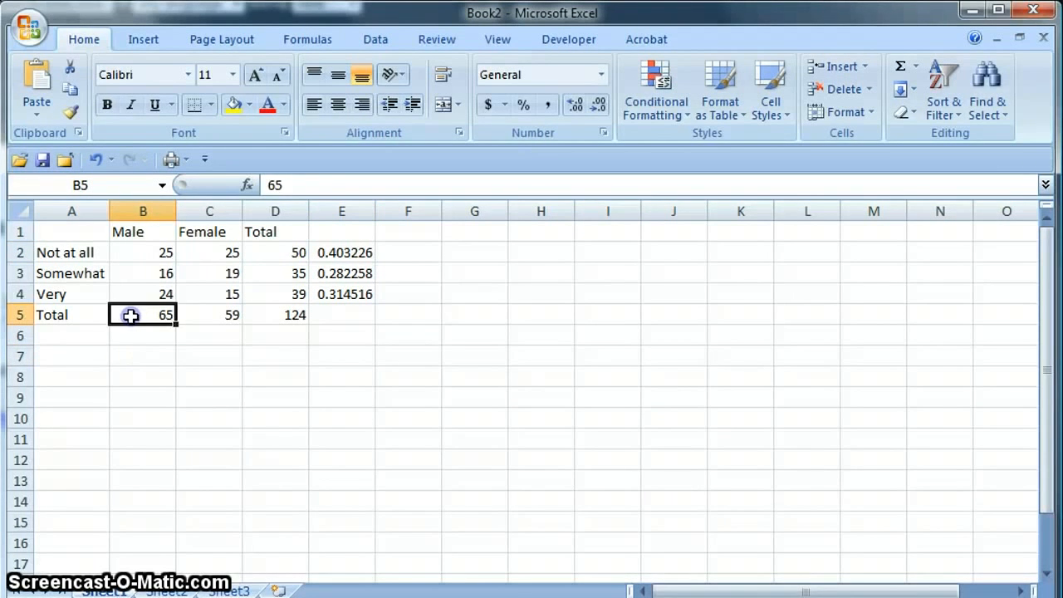
Step: Calculate the expected counts for the Not at all row with =65*E2 in B7 and =59*E2 in C7
{"action": "left_click", "coordinate": [134, 355]}
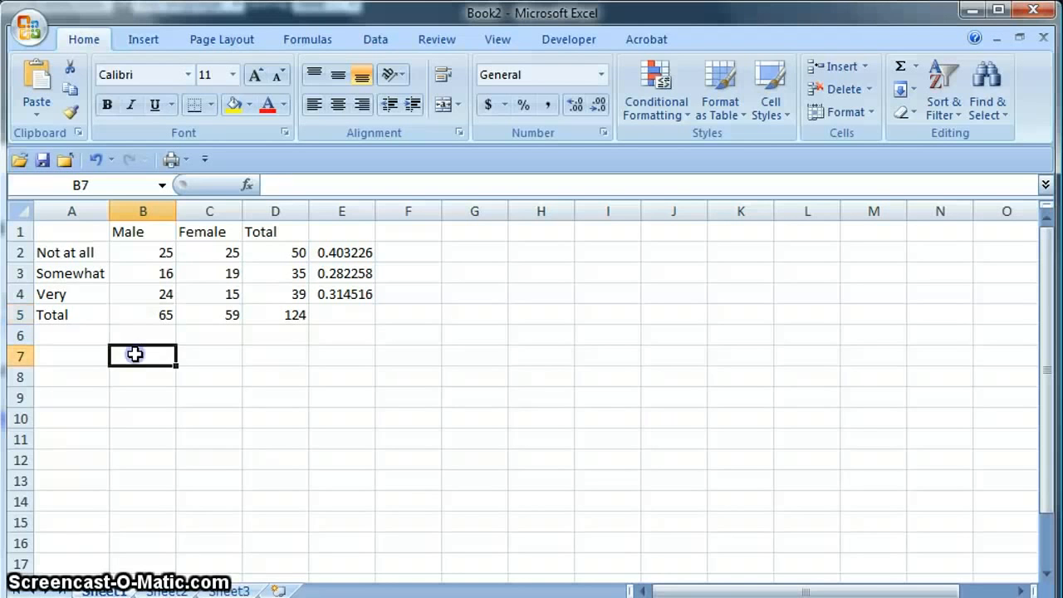
{"action": "type", "text": "=65*"}
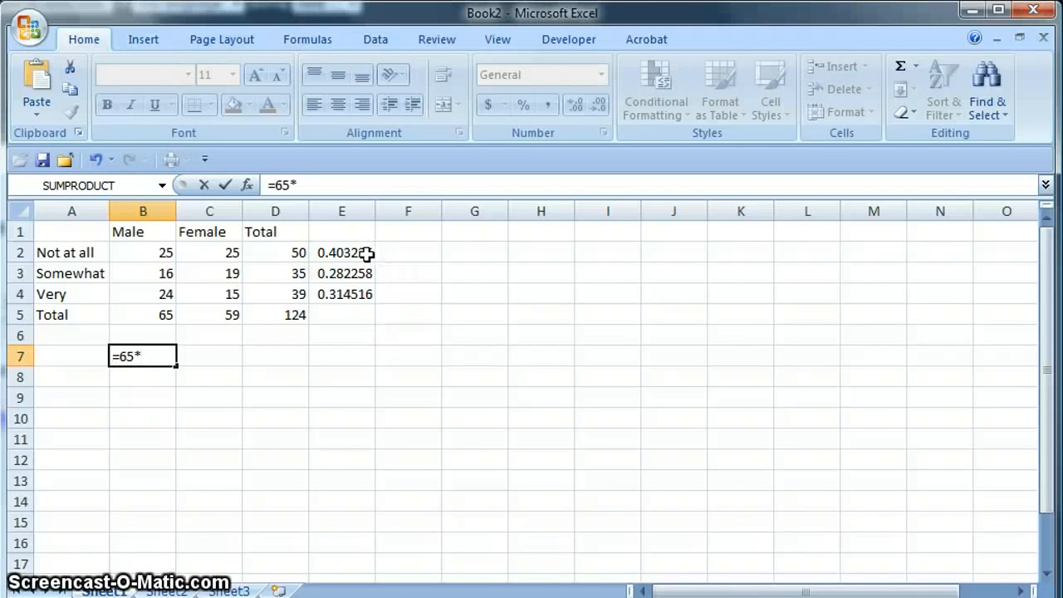
{"action": "left_click", "coordinate": [365, 253]}
{"action": "key", "text": "Return"}
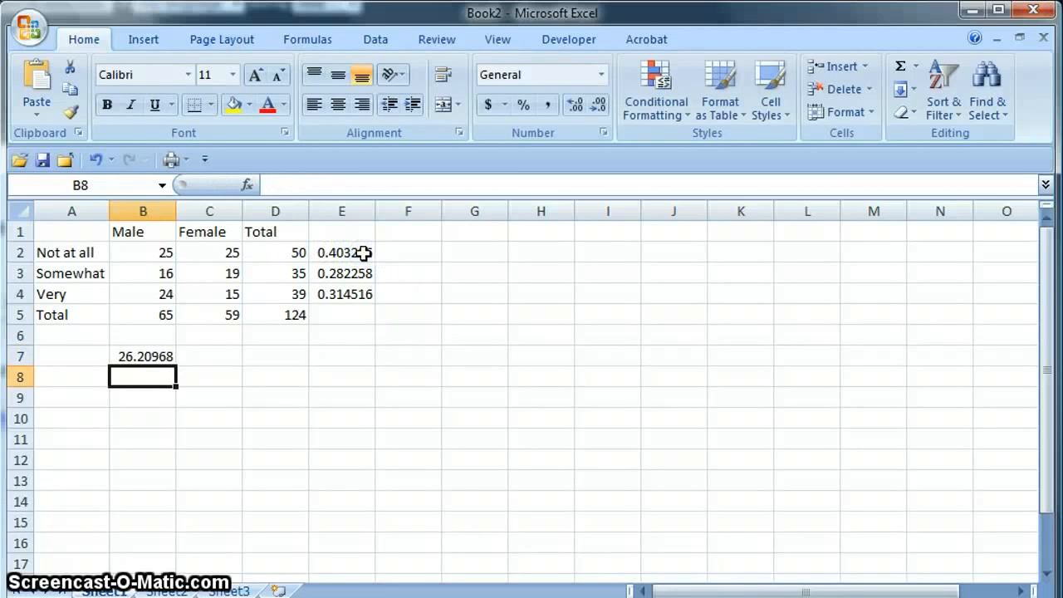
{"action": "left_click", "coordinate": [219, 357]}
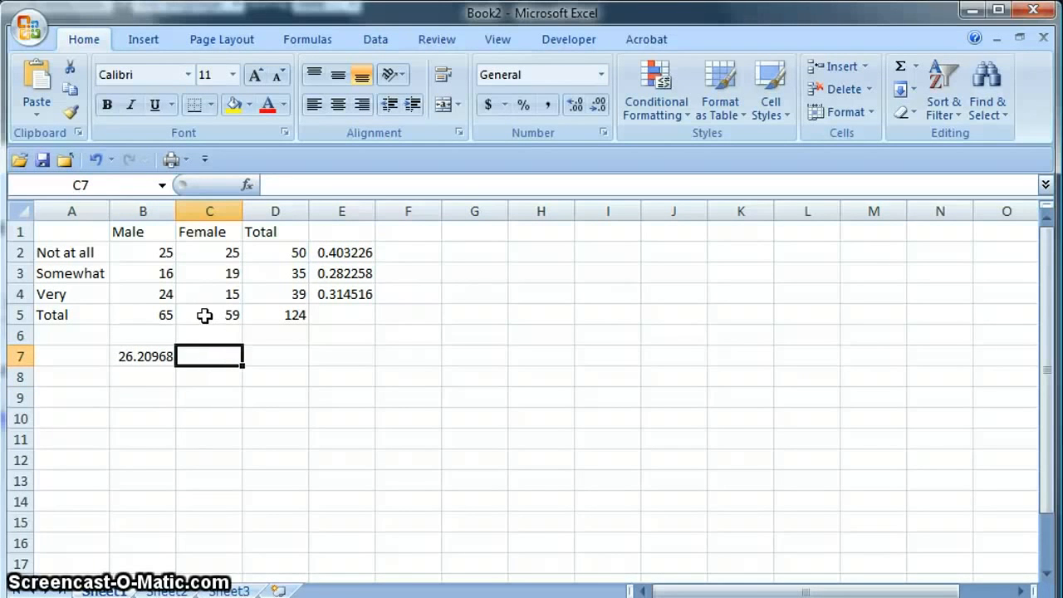
{"action": "type", "text": "=59*"}
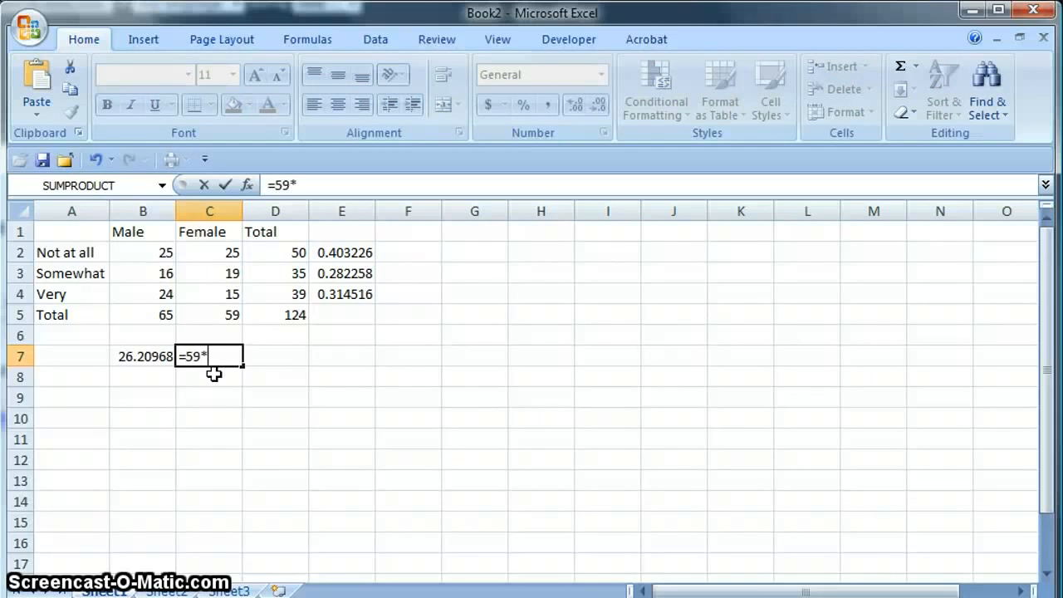
{"action": "left_click", "coordinate": [357, 253]}
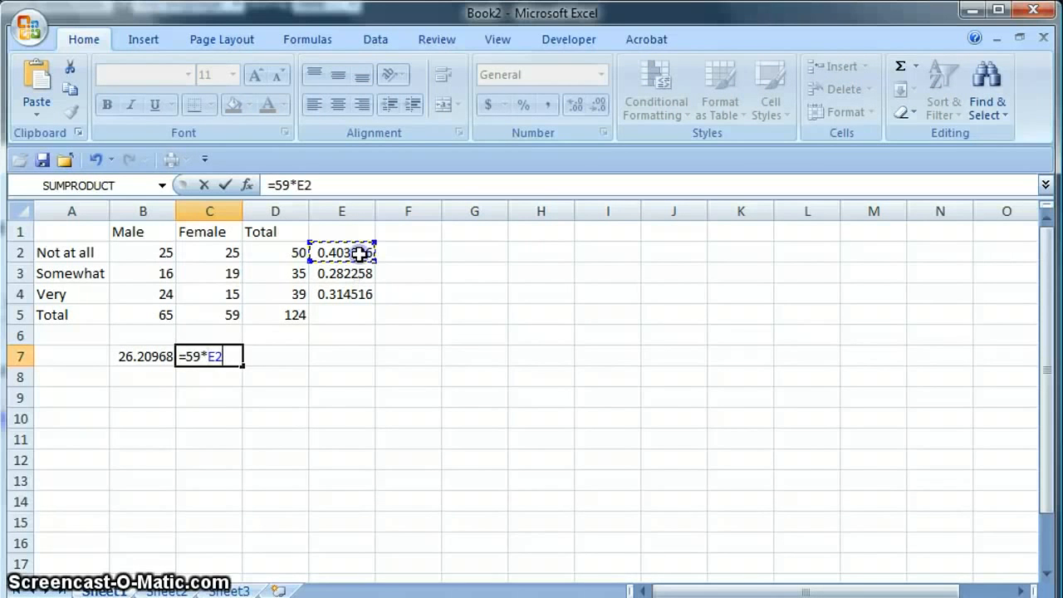
{"action": "key", "text": "Return"}
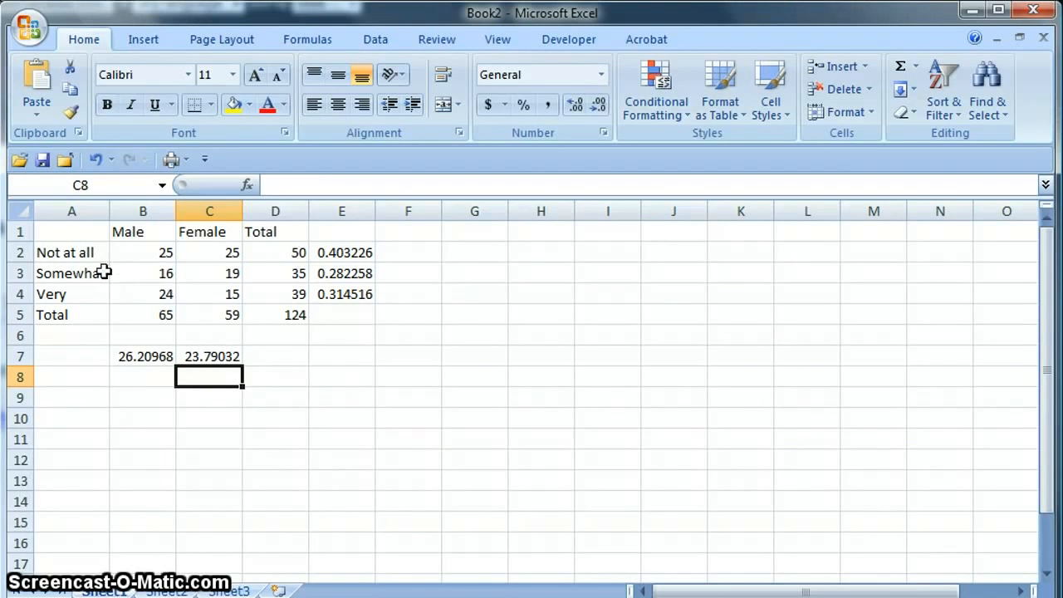
Step: Calculate the expected counts for the Somewhat row with =65*E3 in B8 and =59*E3 in C8
{"action": "left_click", "coordinate": [129, 378]}
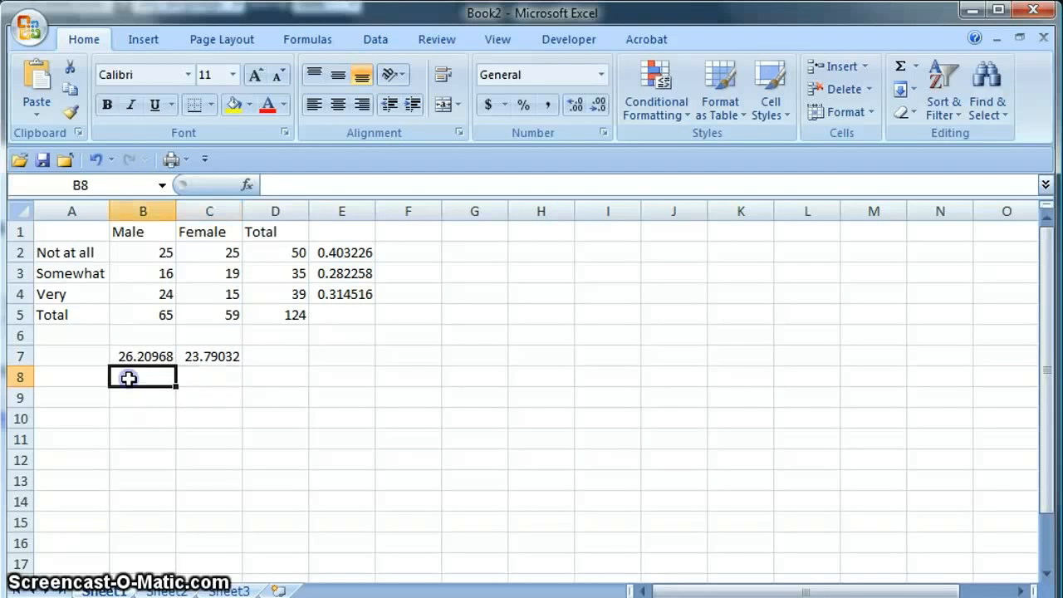
{"action": "type", "text": "=65*"}
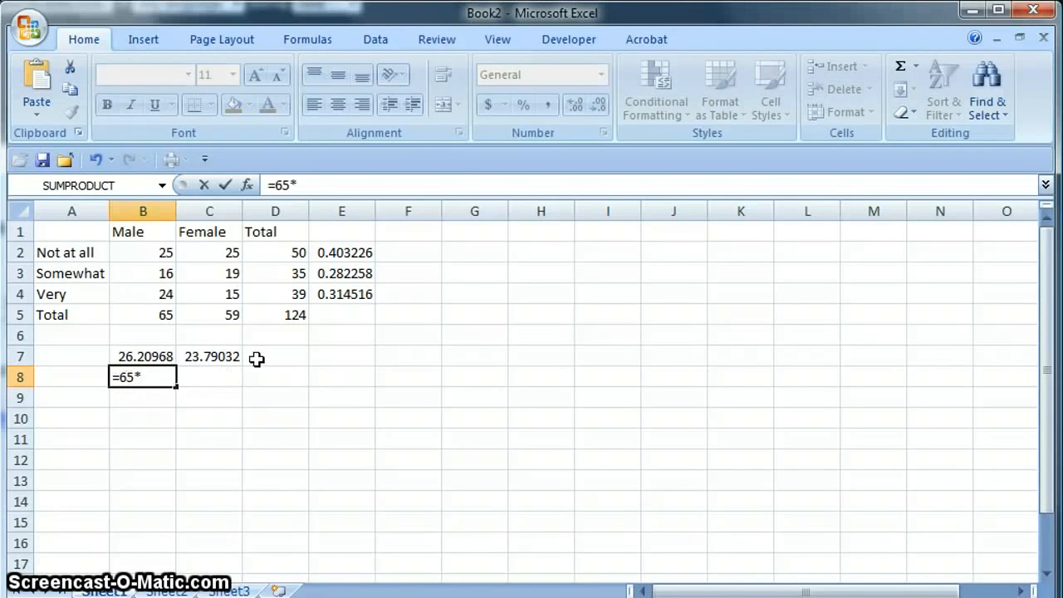
{"action": "left_click", "coordinate": [363, 274]}
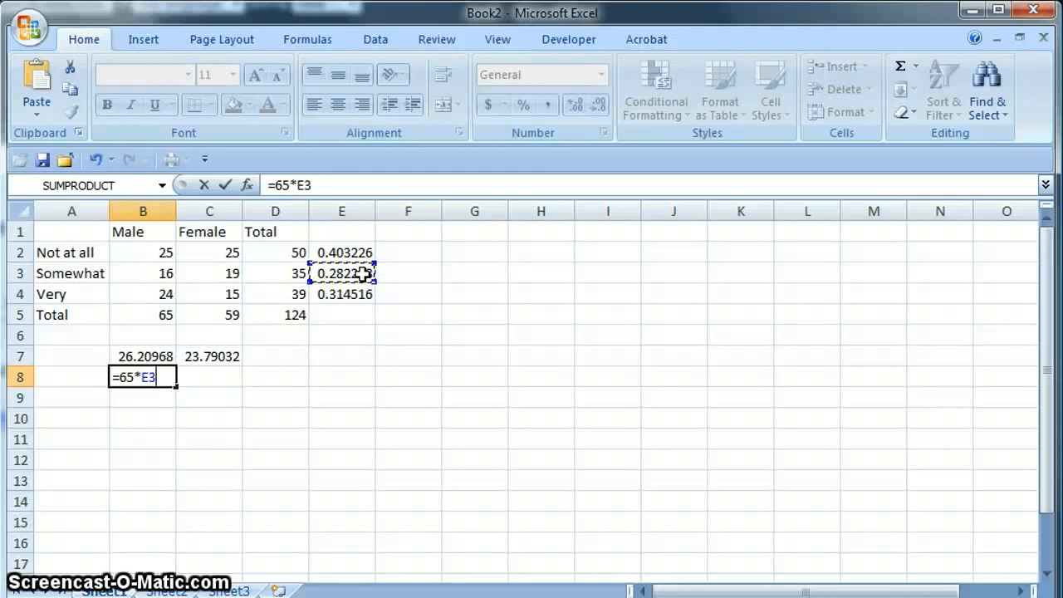
{"action": "key", "text": "Return"}
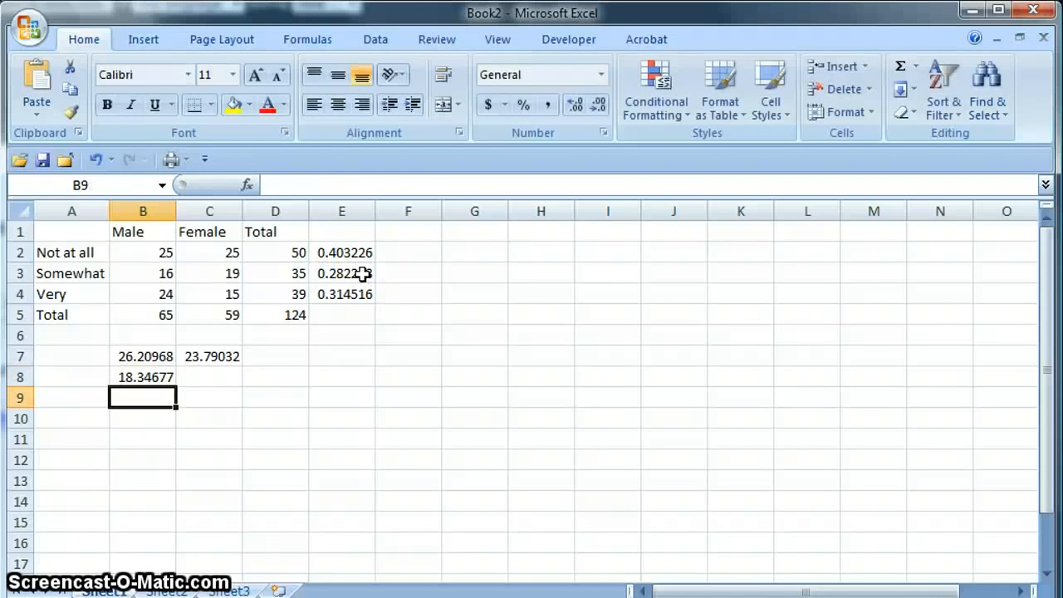
{"action": "left_click", "coordinate": [225, 374]}
{"action": "type", "text": "=59*"}
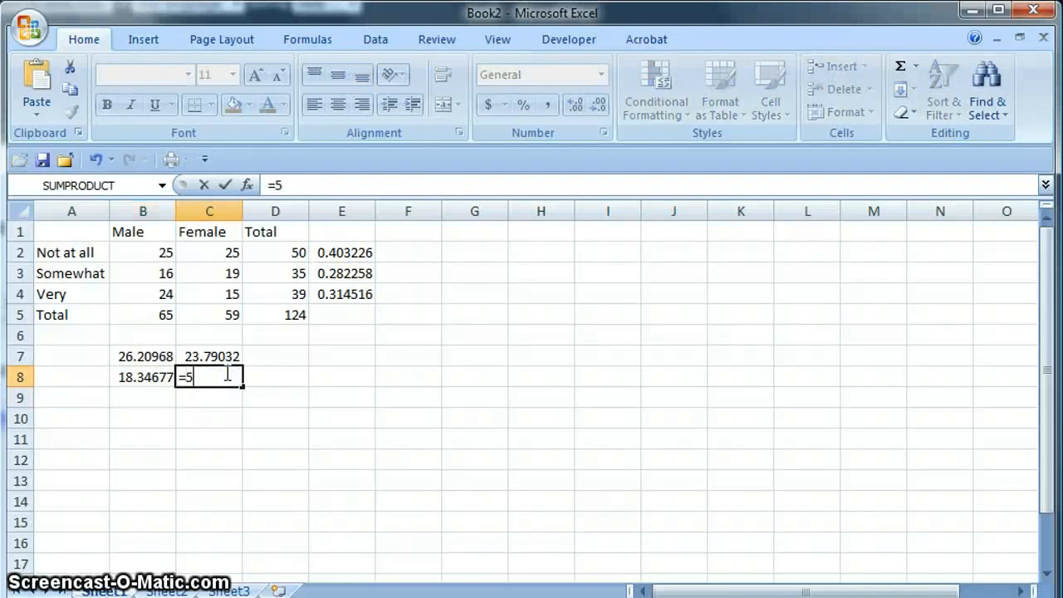
{"action": "left_click", "coordinate": [359, 275]}
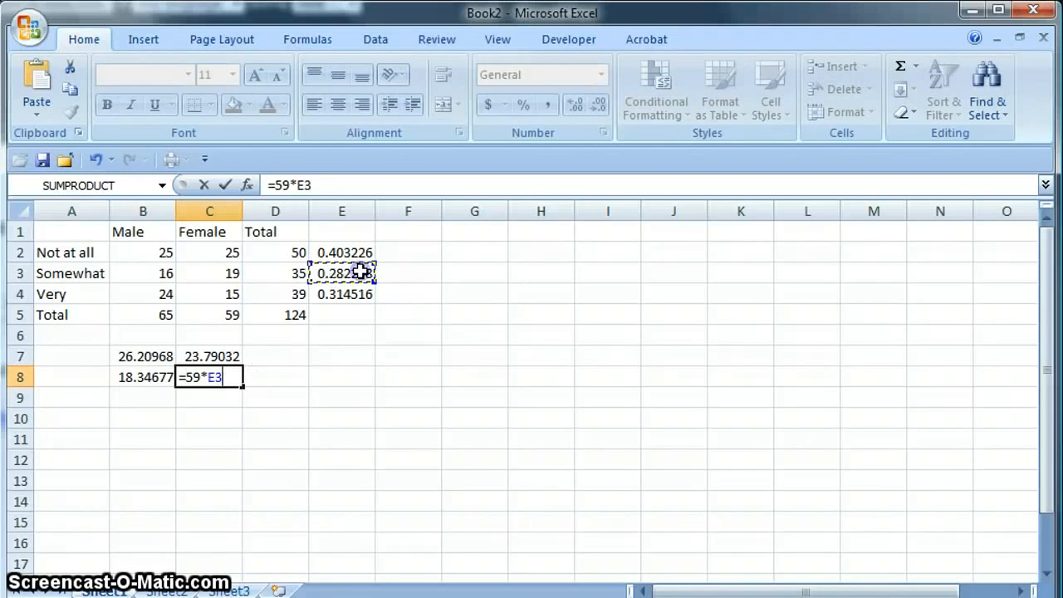
{"action": "key", "text": "Return"}
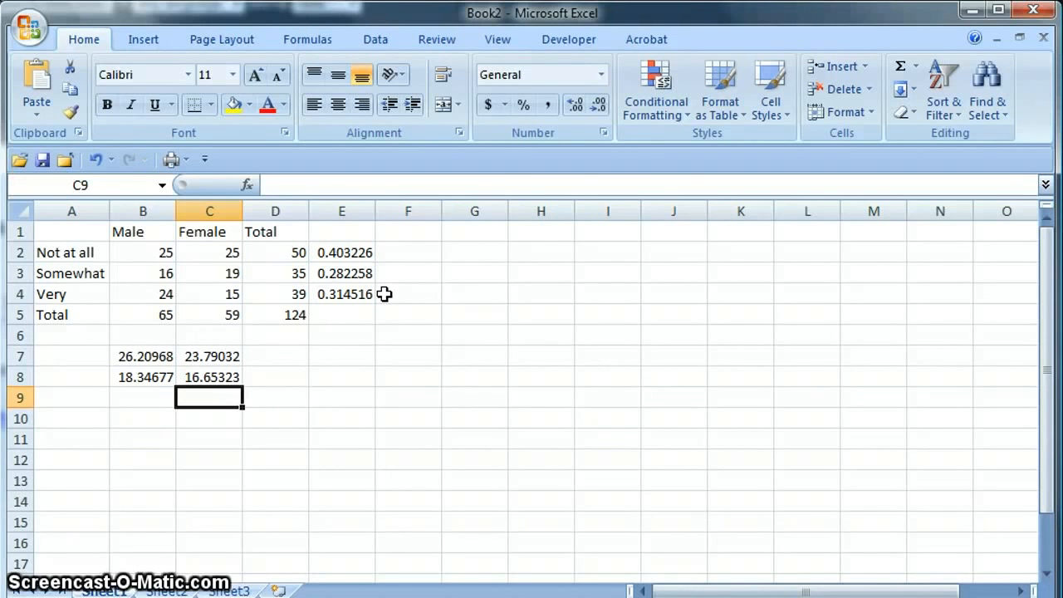
Step: Calculate the expected counts for the Very row with =65*E4 in B9 and =59*E4 in C9
{"action": "left_click", "coordinate": [142, 400]}
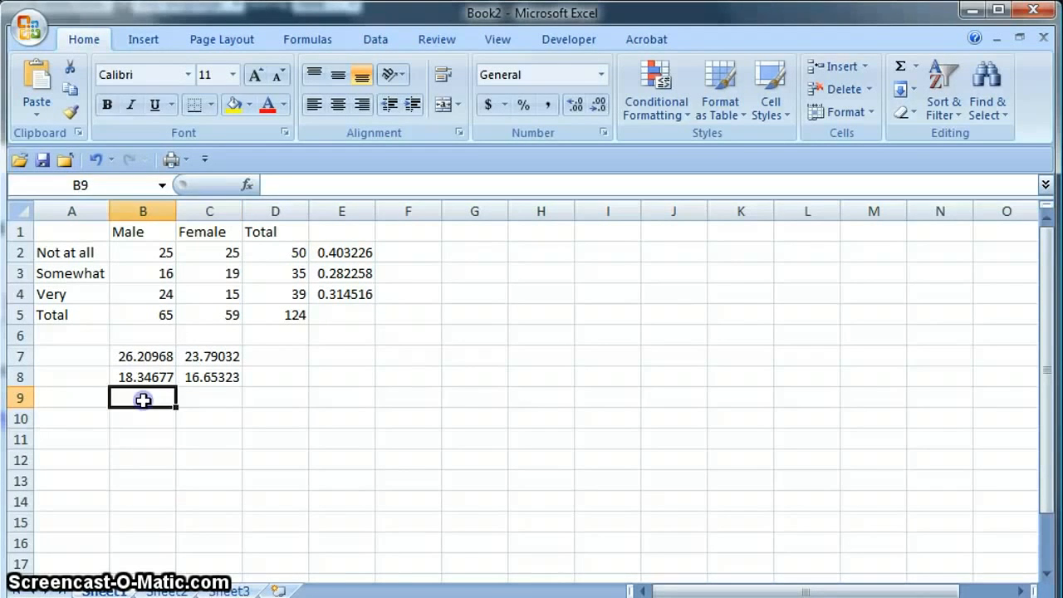
{"action": "type", "text": "=65*"}
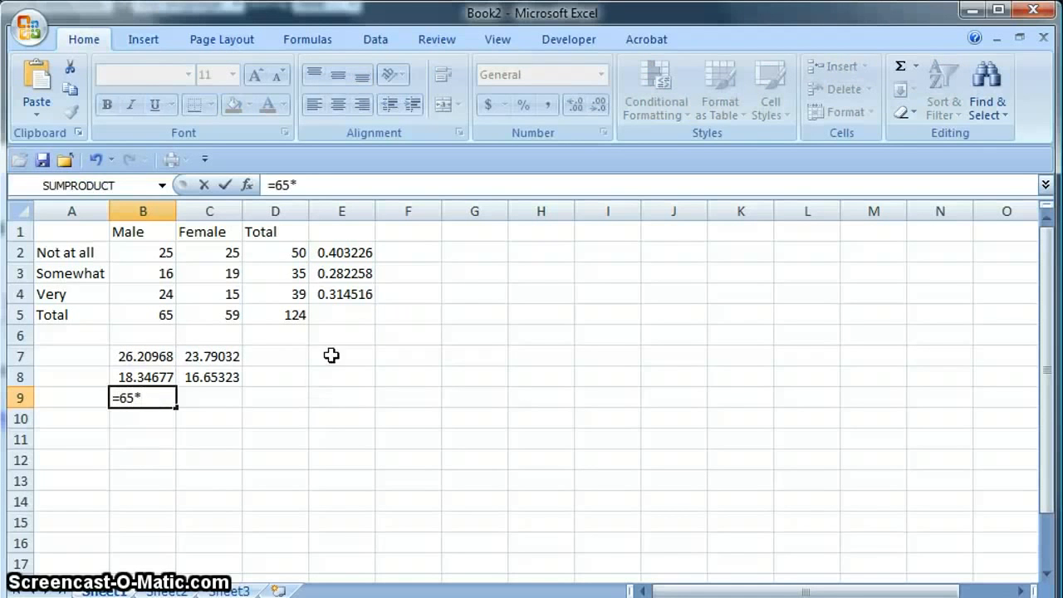
{"action": "left_click", "coordinate": [353, 296]}
{"action": "key", "text": "Return"}
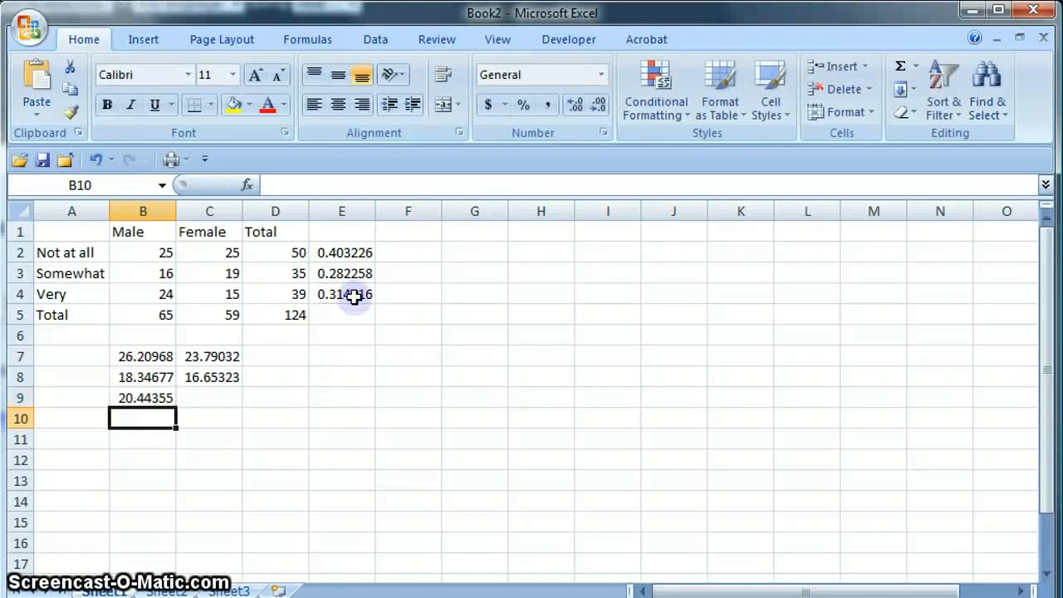
{"action": "left_click", "coordinate": [203, 398]}
{"action": "type", "text": "=59"}
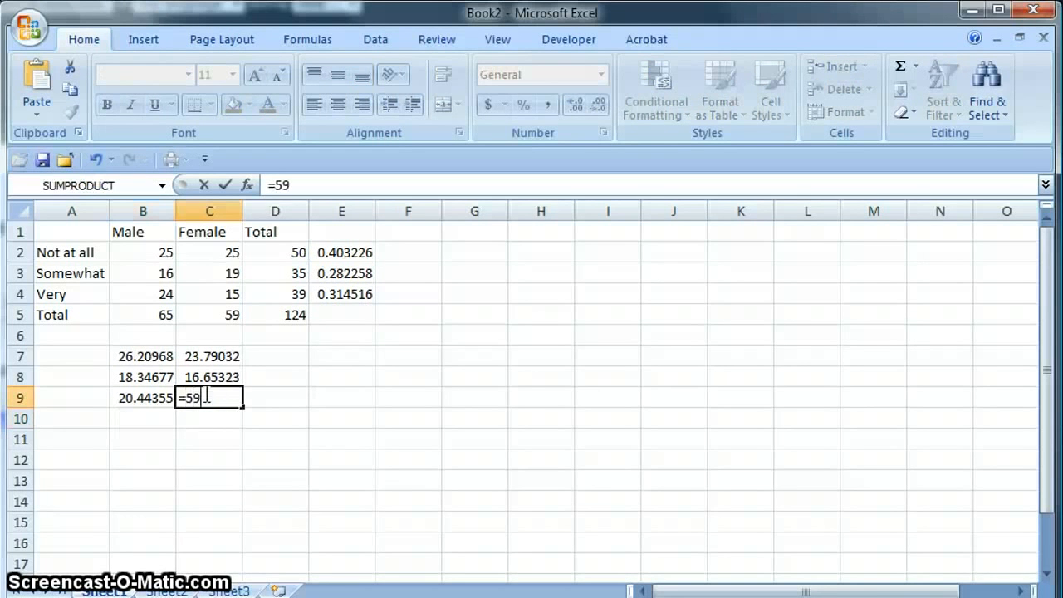
{"action": "type", "text": "*"}
{"action": "left_click", "coordinate": [351, 295]}
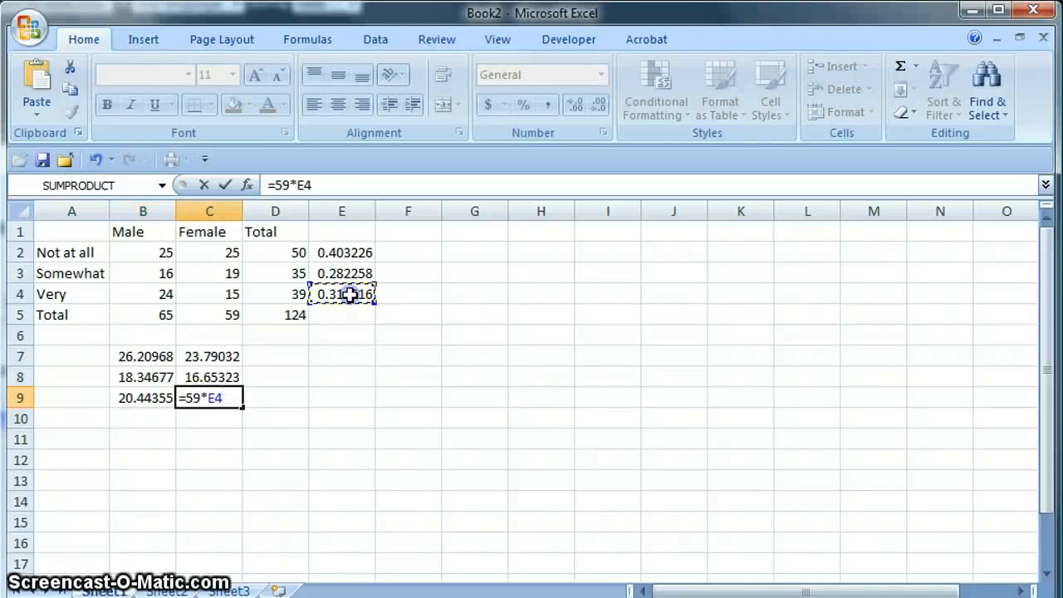
{"action": "key", "text": "Return"}
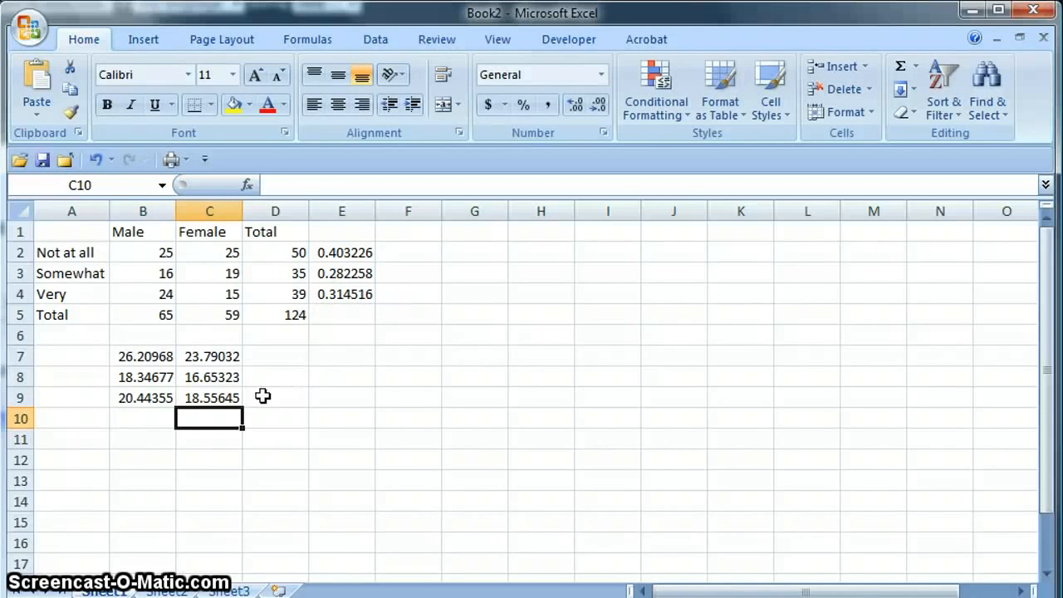
Step: Compare the observed counts in B2:C4 with the expected counts in B7:C9
{"action": "left_click", "coordinate": [136, 357]}
{"action": "left_click_drag", "start_coordinate": [136, 357], "coordinate": [210, 400]}
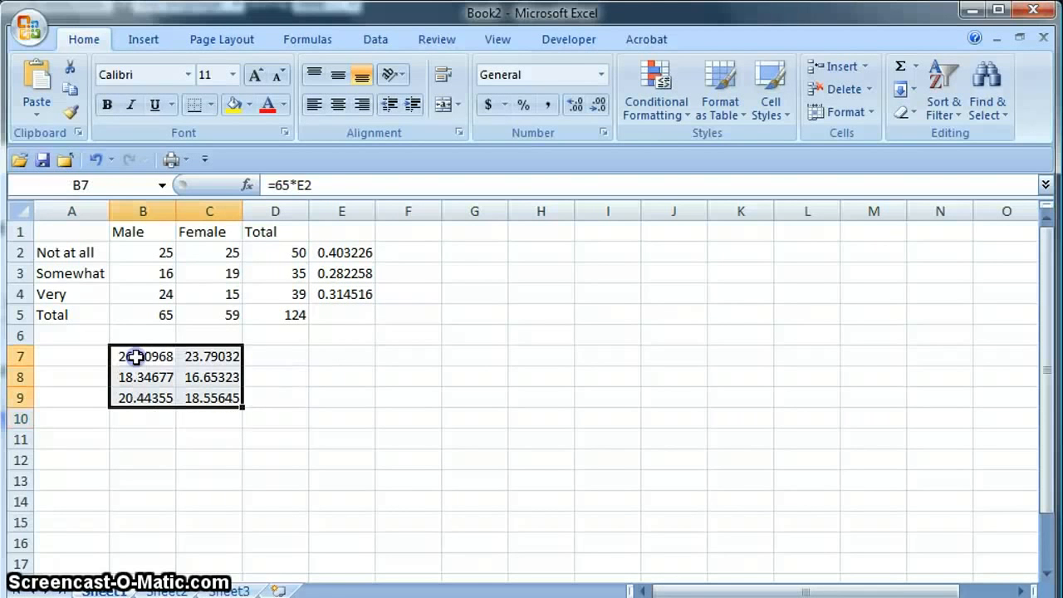
{"action": "left_click", "coordinate": [230, 447]}
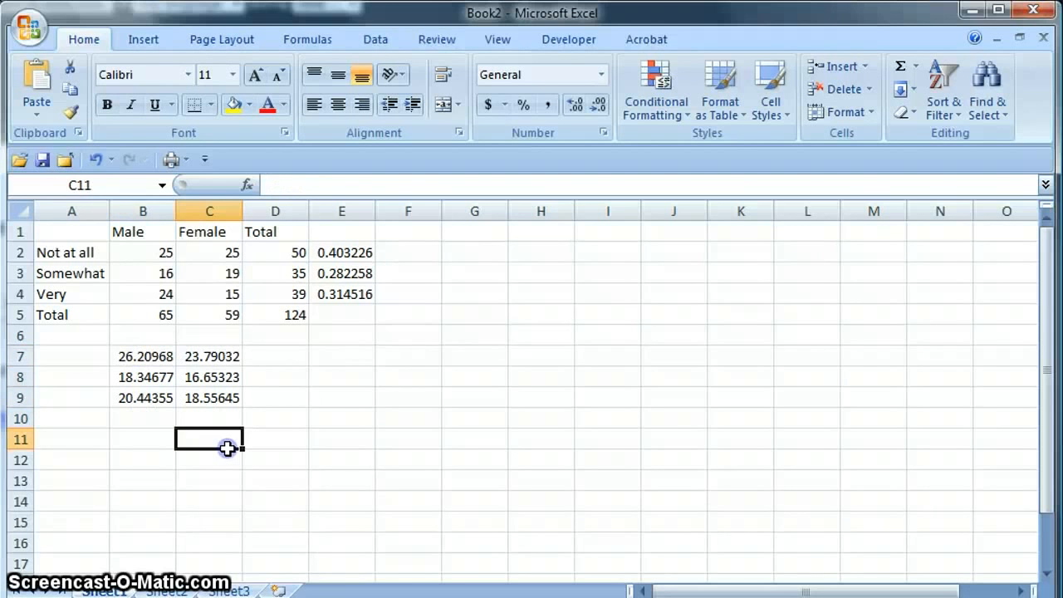
{"action": "left_click_drag", "start_coordinate": [142, 254], "coordinate": [208, 287]}
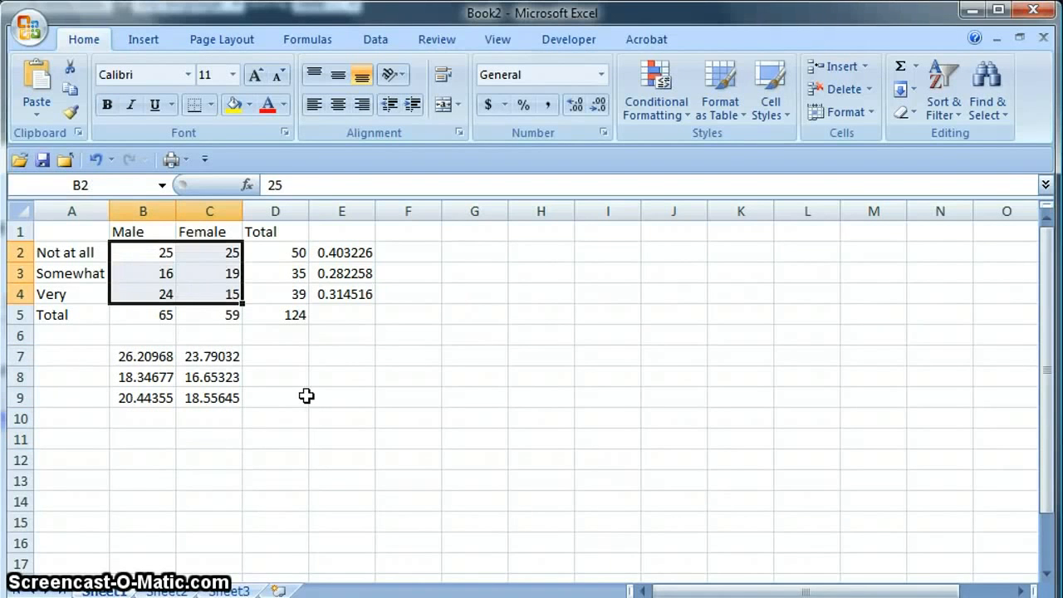
{"action": "left_click_drag", "start_coordinate": [138, 357], "coordinate": [208, 398]}
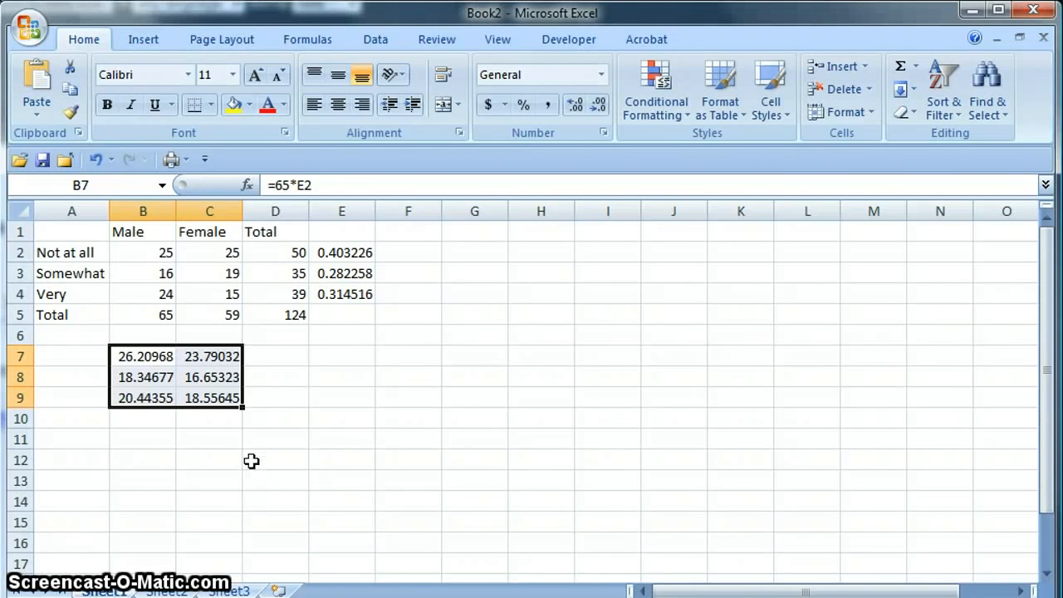
{"action": "left_click", "coordinate": [212, 441]}
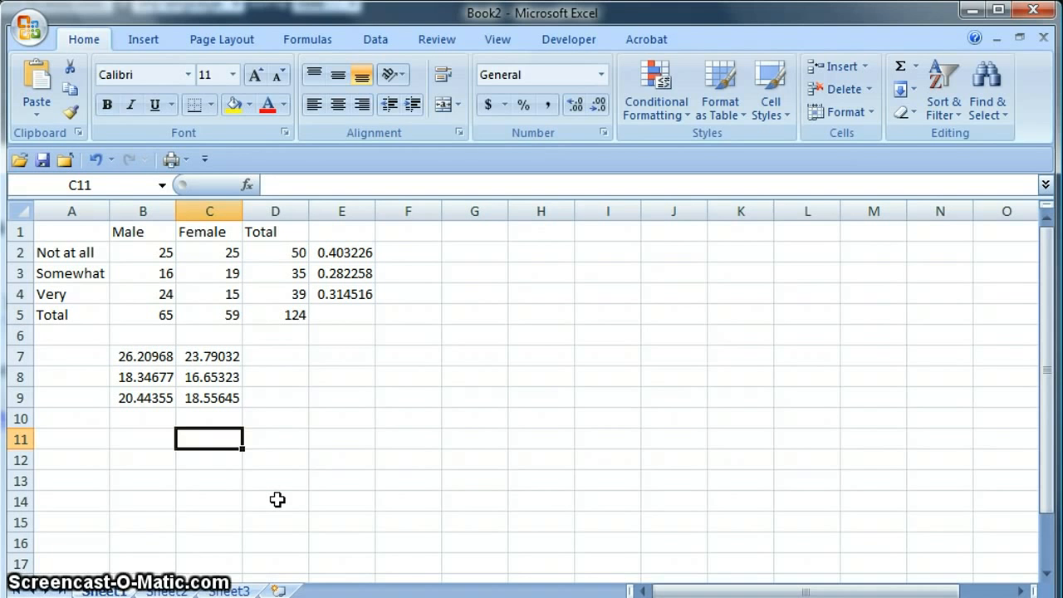
Step: Calculate the chi-square test p-value in C11 with =CHITEST(B2:C4,B7:C9), using the observed and expected counts
{"action": "type", "text": "=c"}
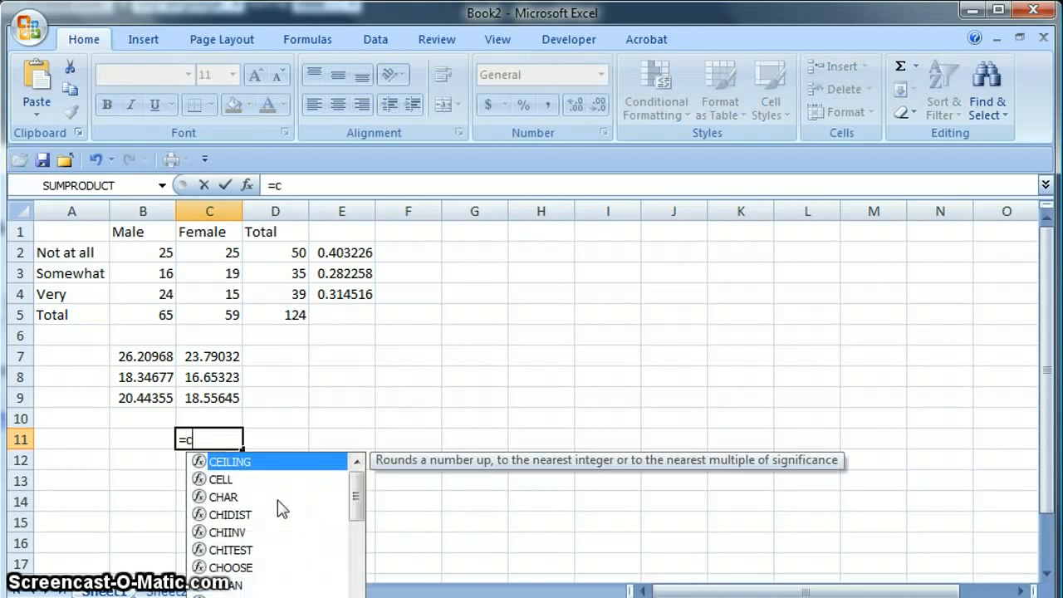
{"action": "type", "text": "hitest("}
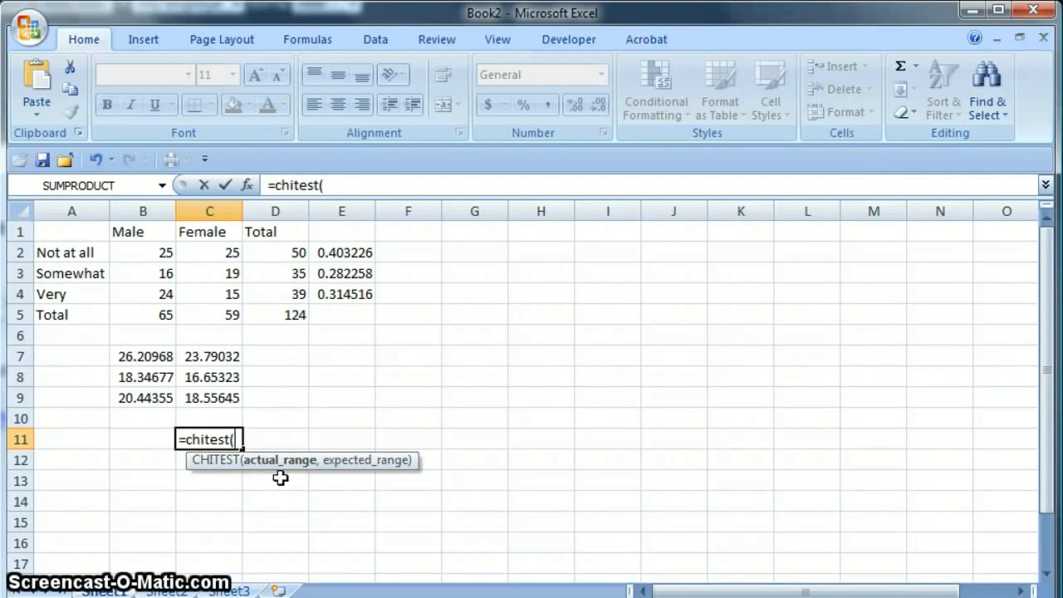
{"action": "left_click_drag", "start_coordinate": [150, 253], "coordinate": [207, 294]}
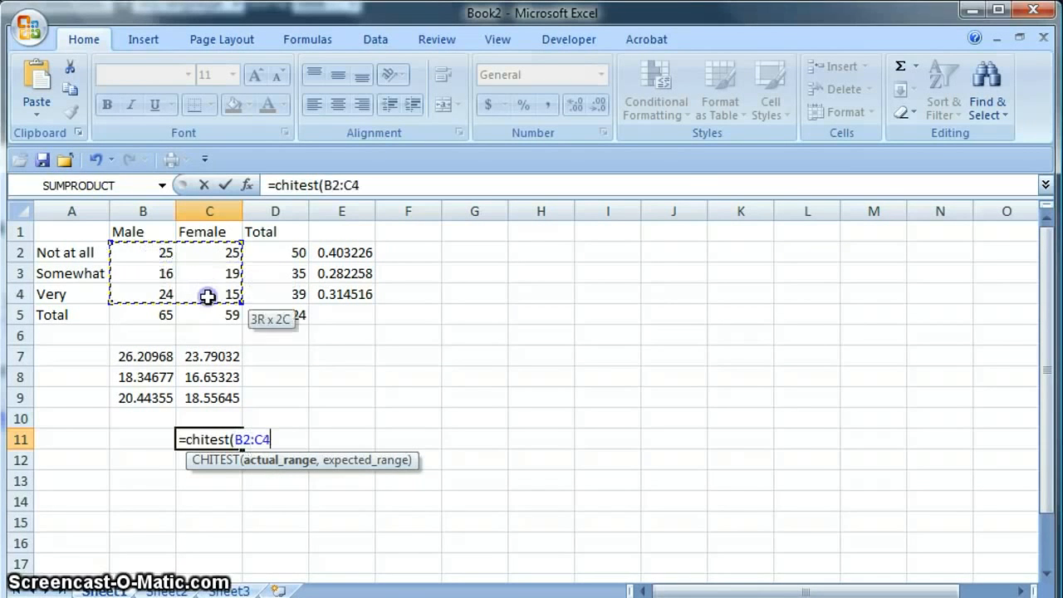
{"action": "type", "text": ","}
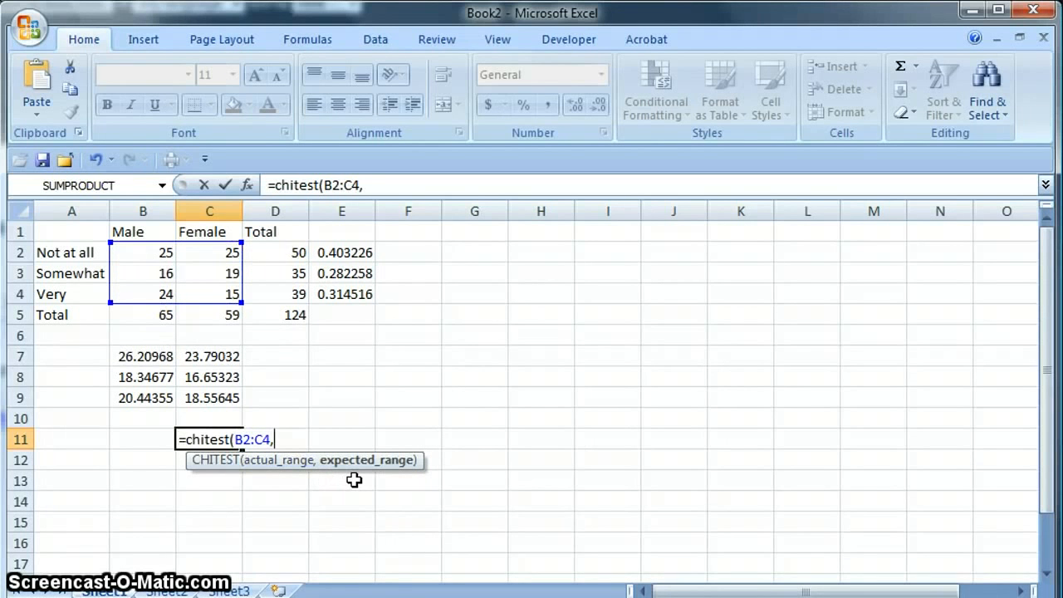
{"action": "left_click", "coordinate": [143, 355]}
{"action": "left_click_drag", "start_coordinate": [143, 354], "coordinate": [215, 398]}
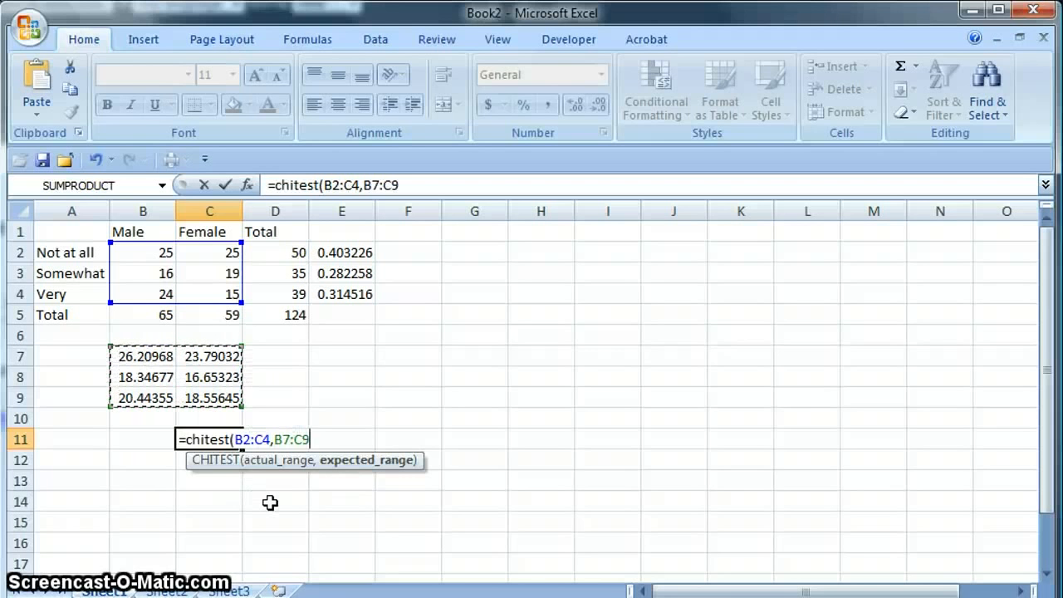
{"action": "type", "text": ")"}
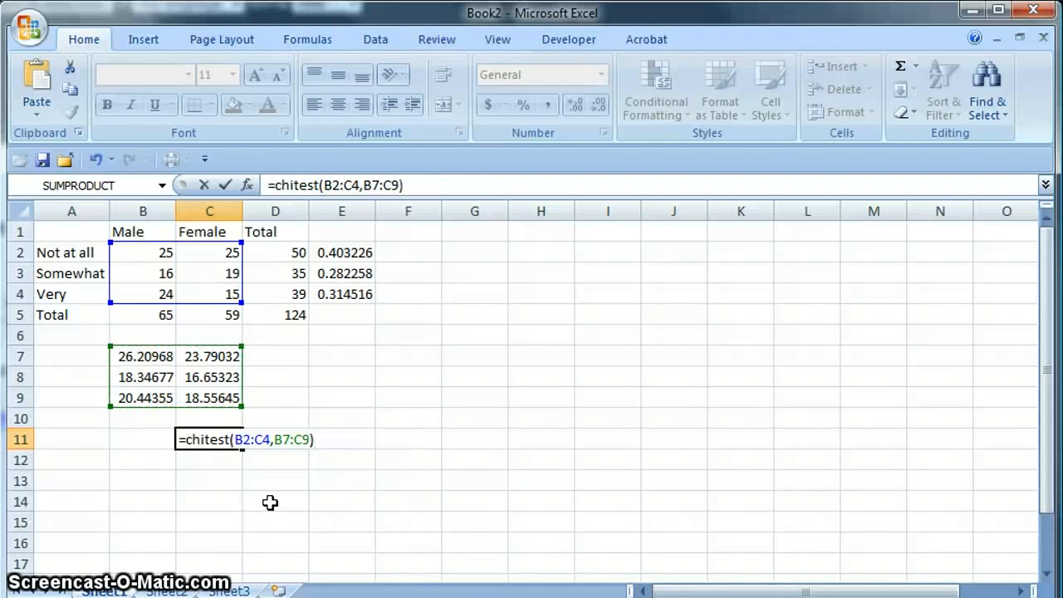
{"action": "key", "text": "Return"}
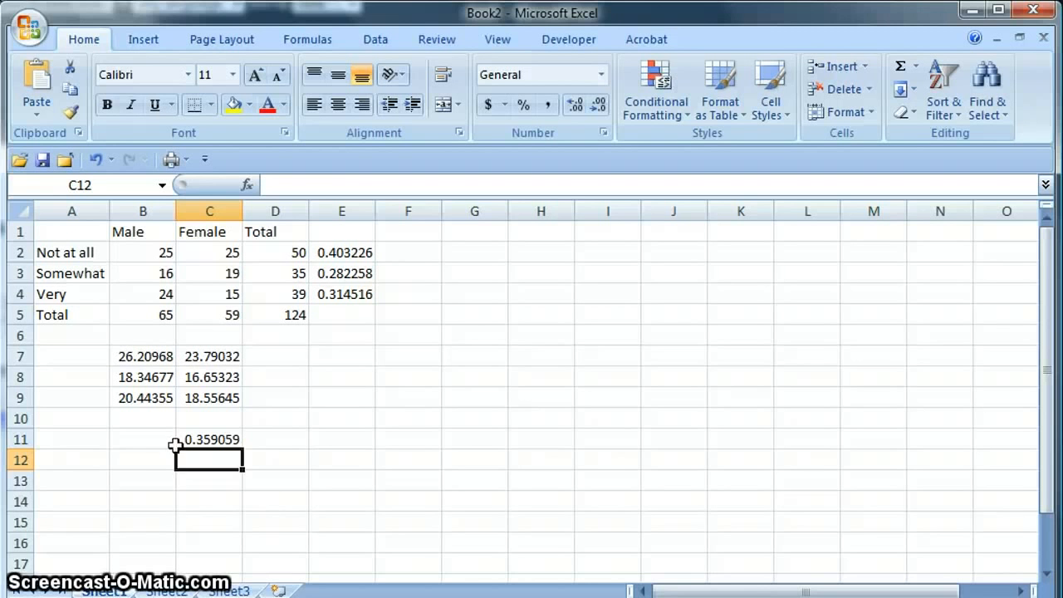
{"action": "left_click", "coordinate": [202, 440]}
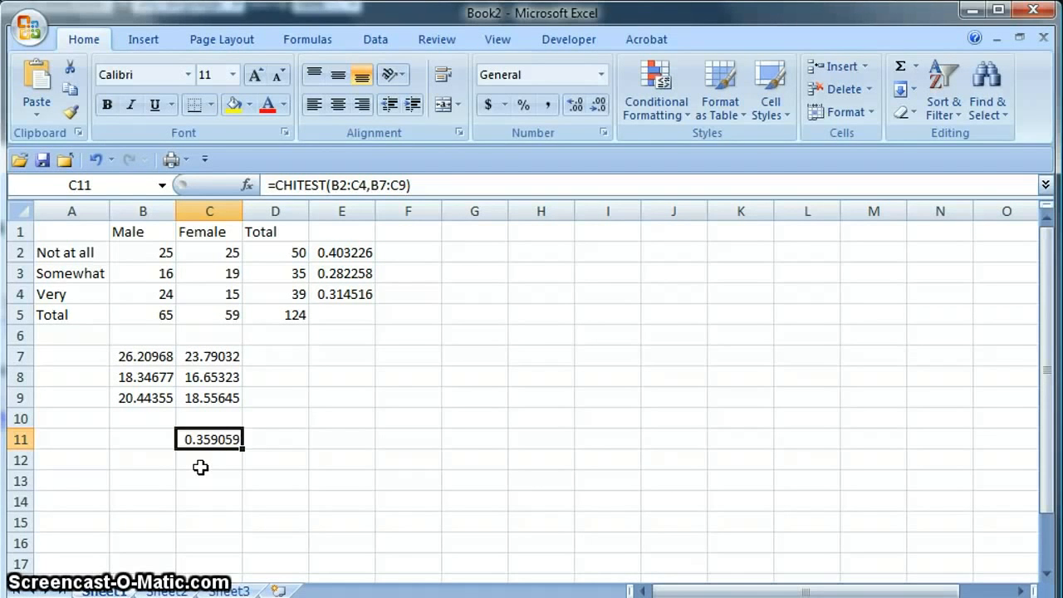
Step: Compare the Very row's observed counts in B4:C4 with the expected counts in B9:C9, and review the p-value in C11
{"action": "left_click", "coordinate": [147, 297]}
{"action": "key", "text": "Right"}
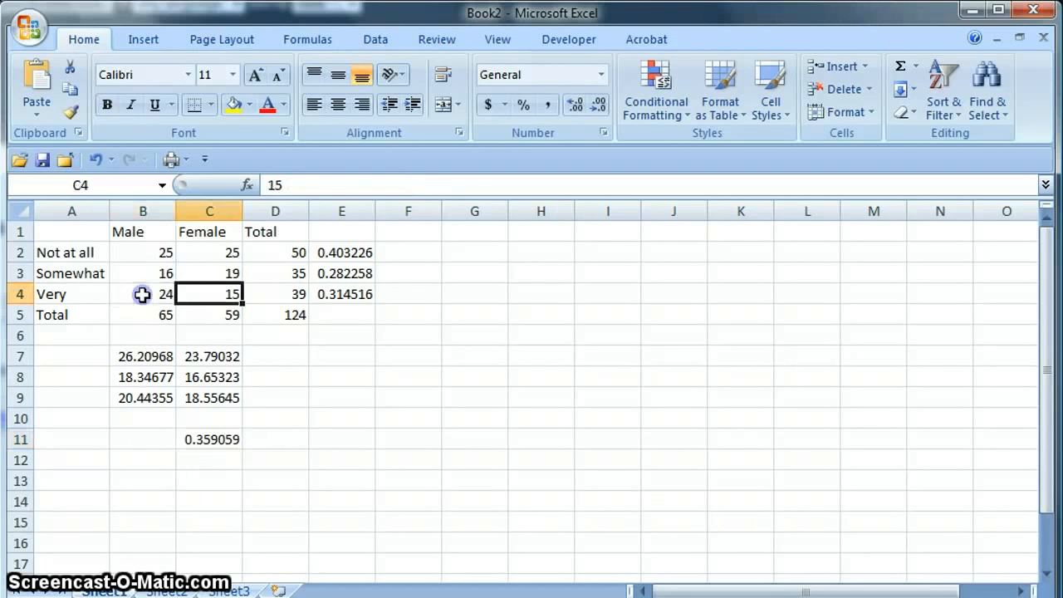
{"action": "left_click", "coordinate": [143, 294]}
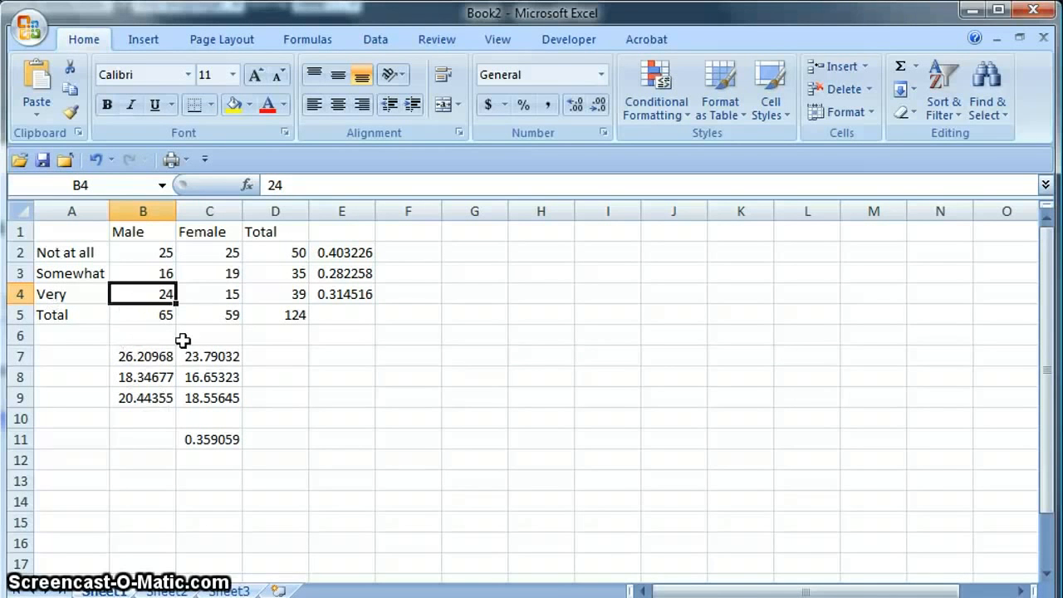
{"action": "left_click", "coordinate": [155, 399]}
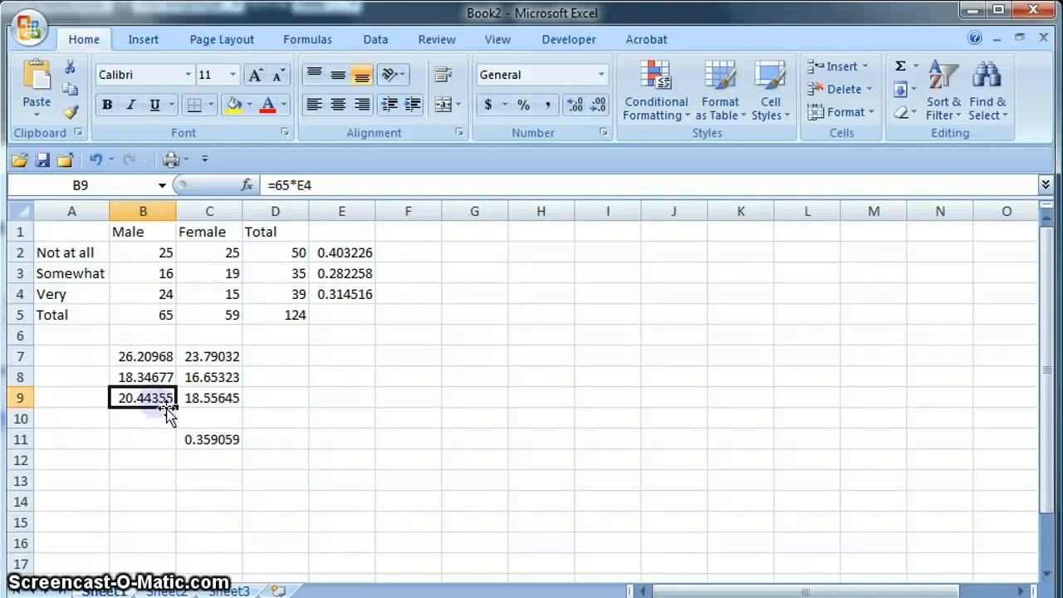
{"action": "left_click", "coordinate": [137, 296]}
{"action": "left_click", "coordinate": [236, 400]}
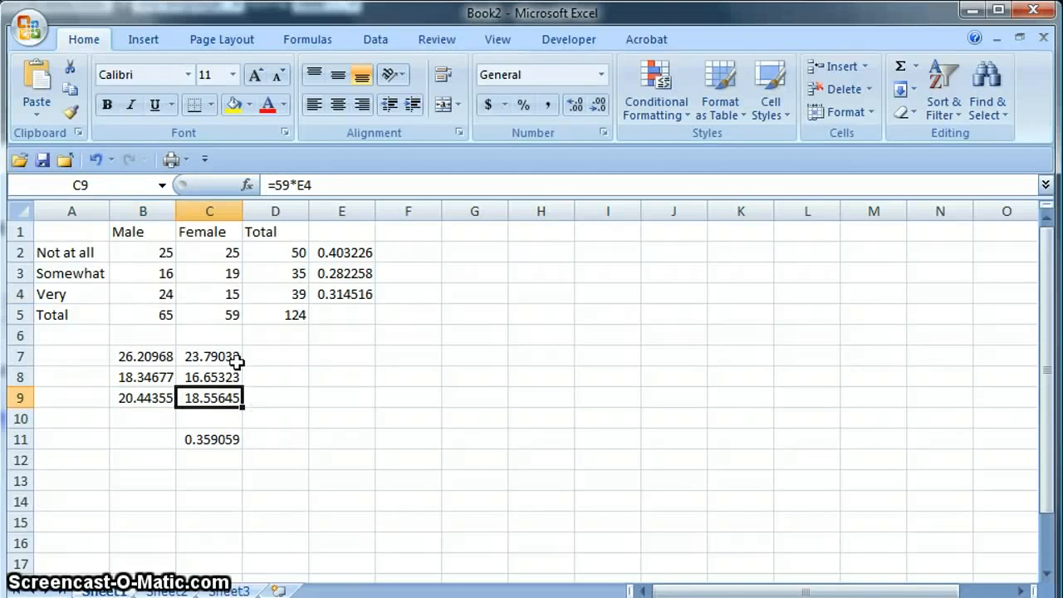
{"action": "left_click", "coordinate": [196, 300]}
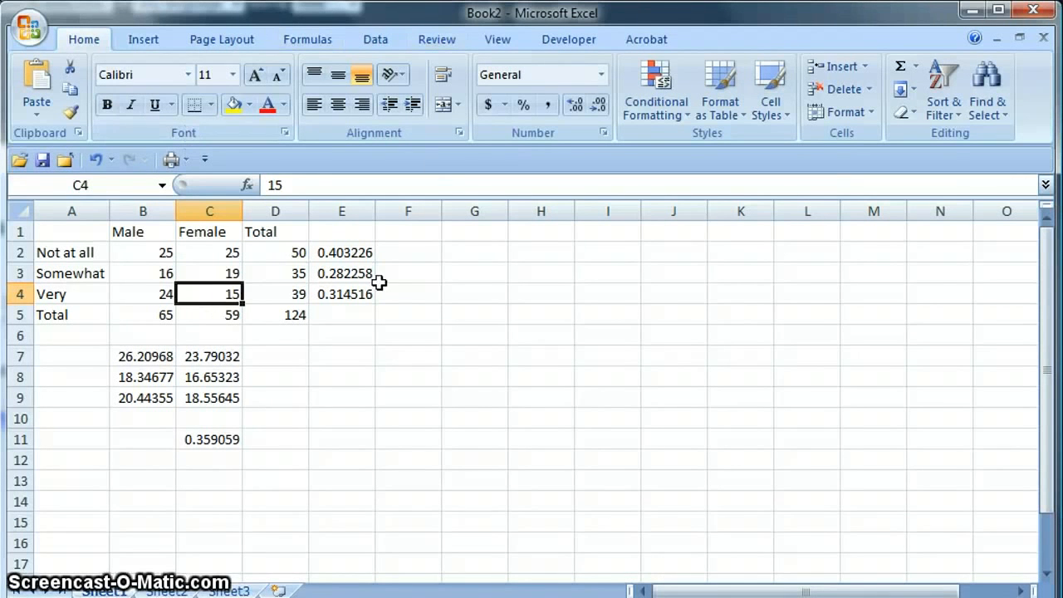
{"action": "left_click", "coordinate": [208, 435]}
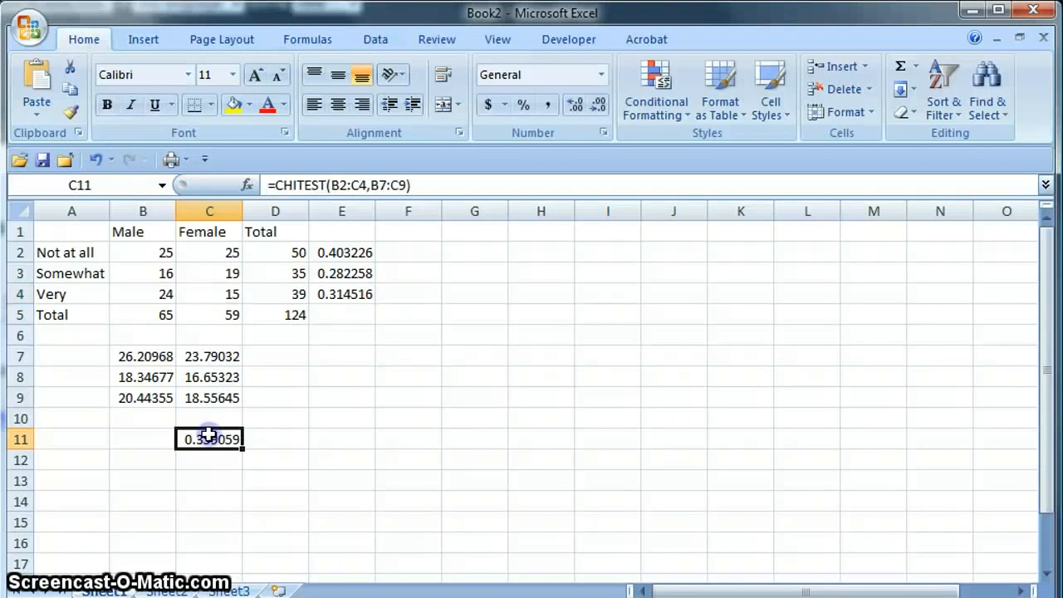